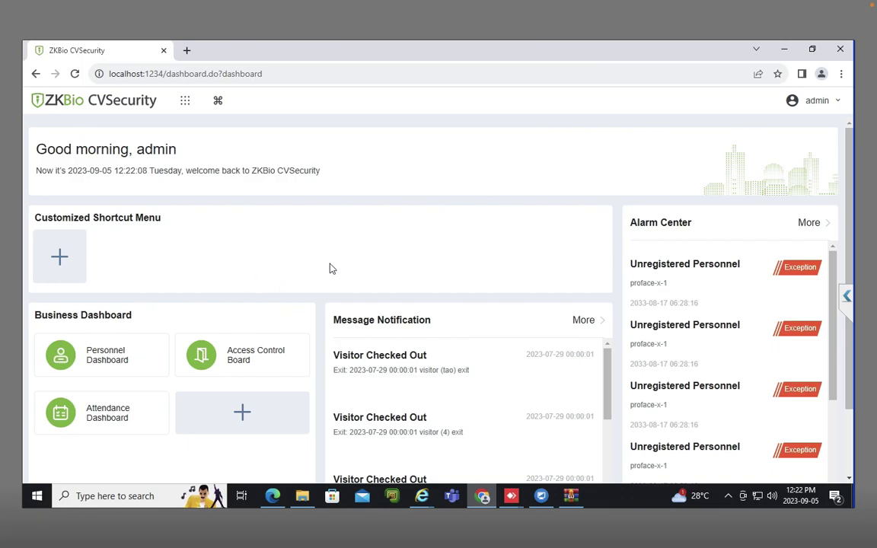
Review the personnel records of the two truck personnel in the Personnel module, closing each without changes.
left_click(184, 101)
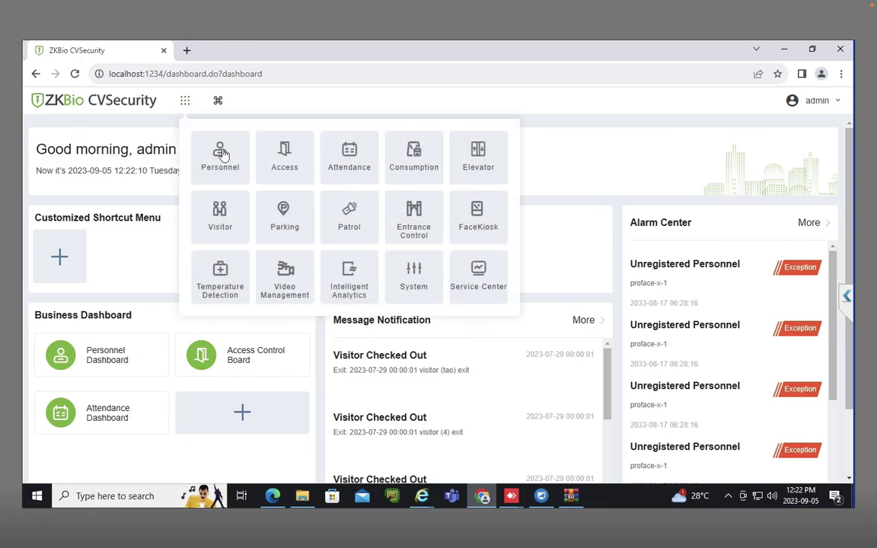
left_click(227, 163)
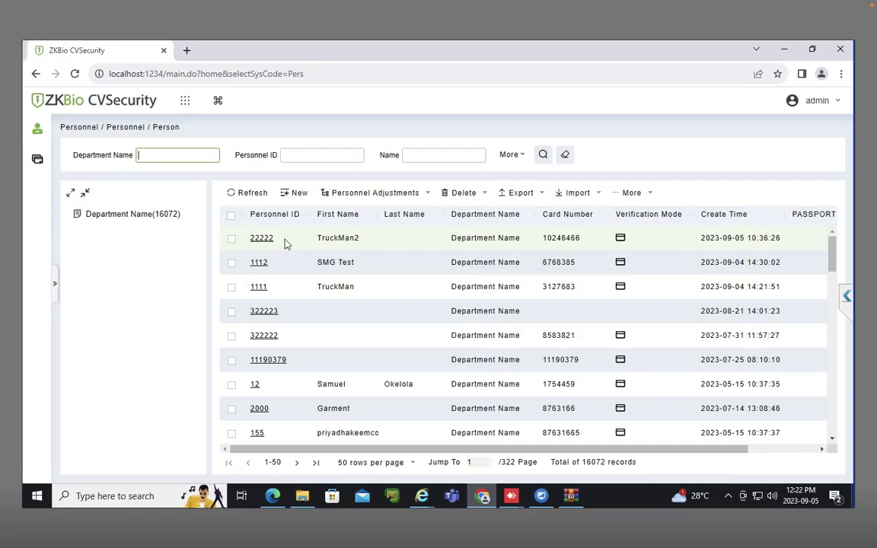
left_click(262, 239)
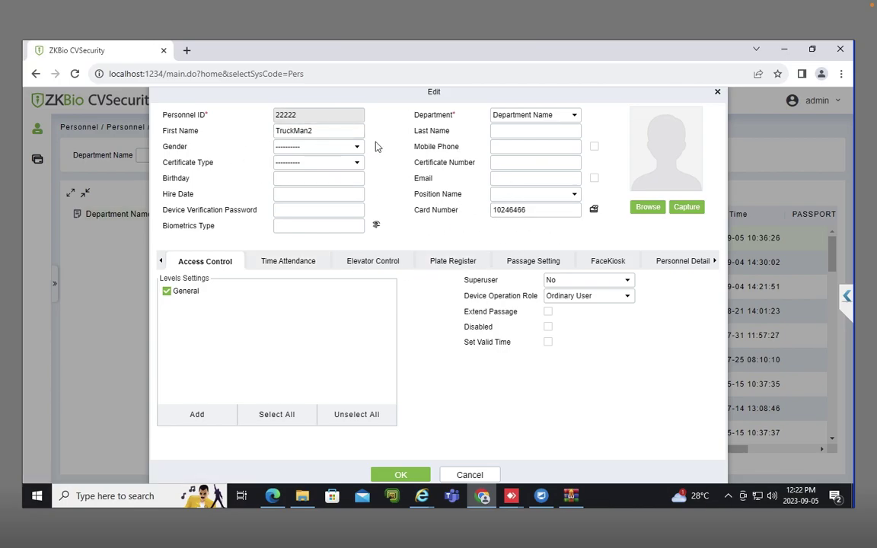
left_click(718, 92)
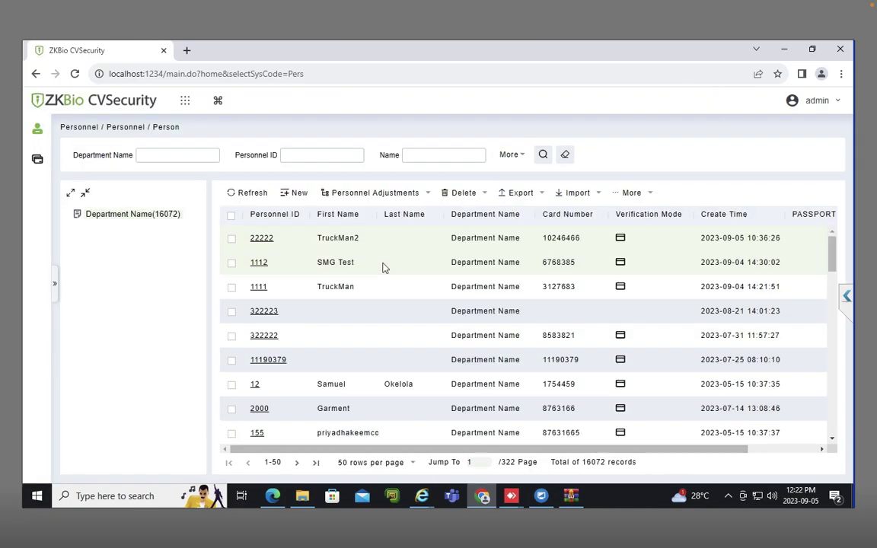
left_click(259, 288)
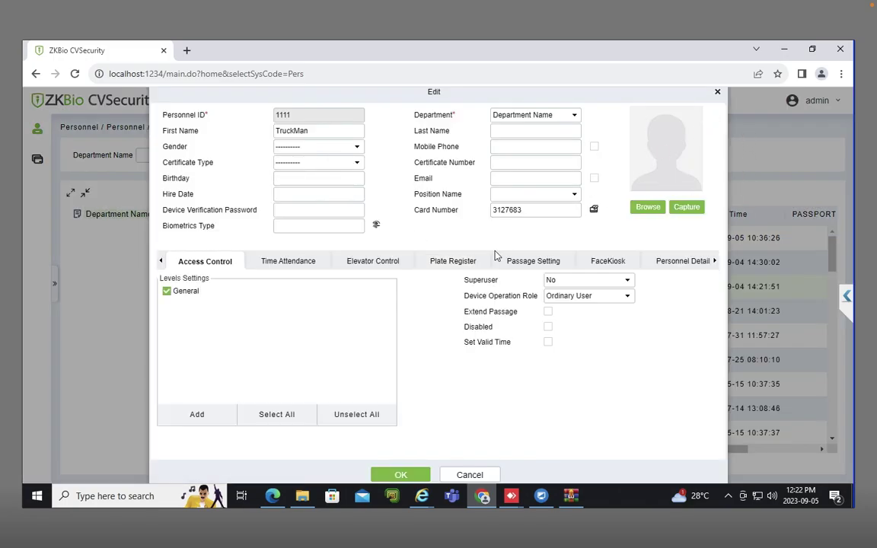
left_click(716, 92)
Review the device list in the Access module and the patrol device list in the Patrol module.
mouse_move(187, 107)
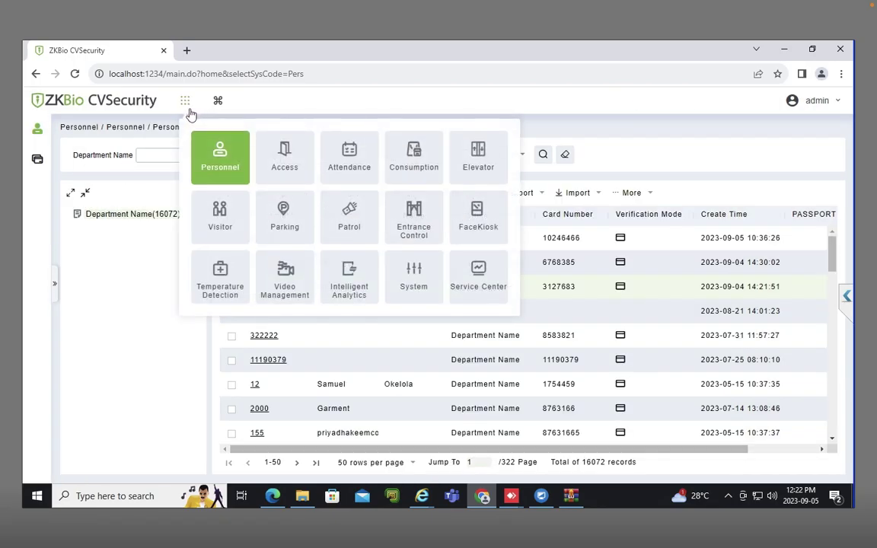
left_click(288, 173)
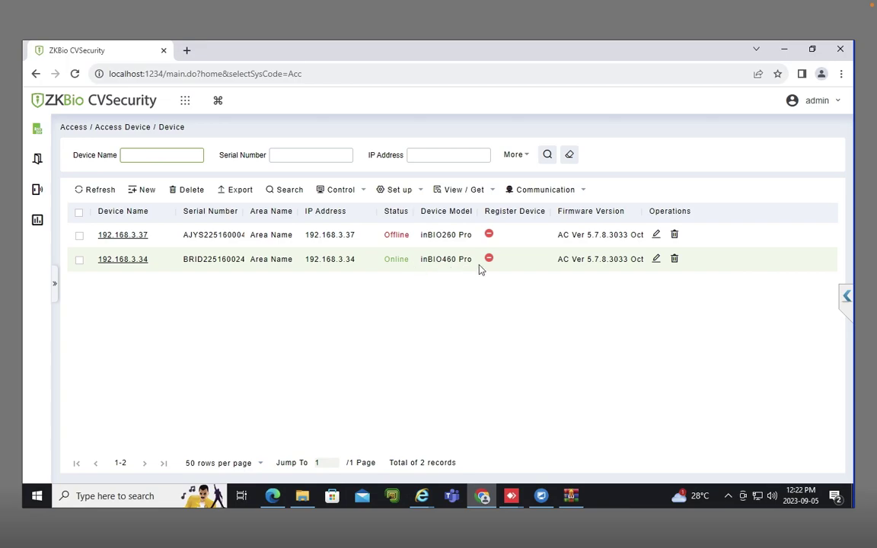
mouse_move(189, 105)
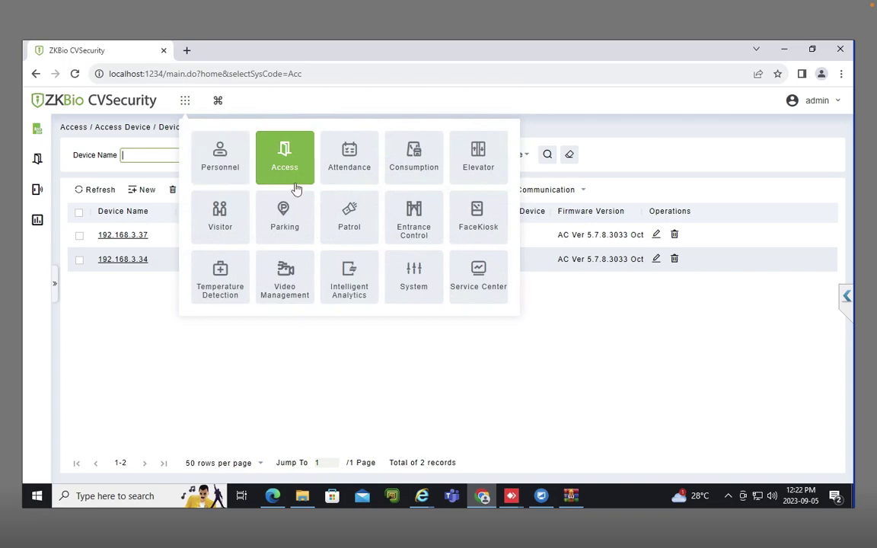
left_click(352, 218)
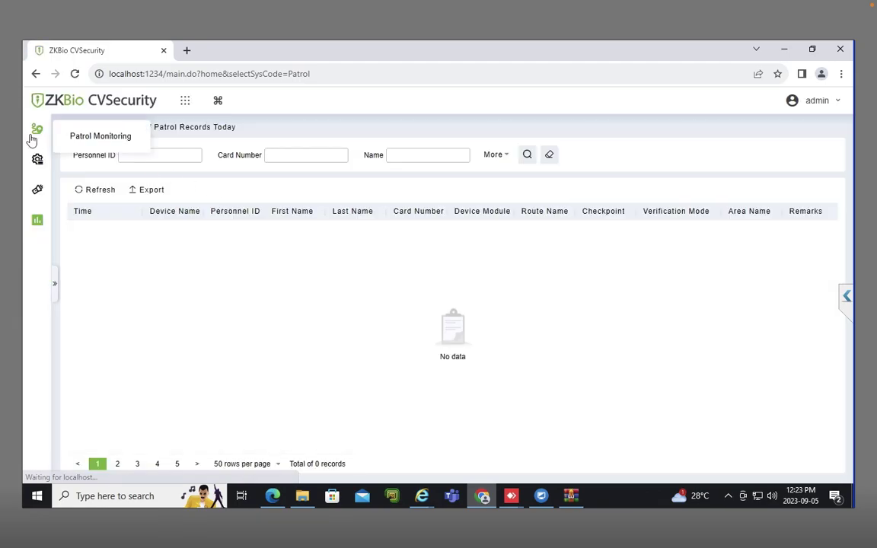
mouse_move(38, 160)
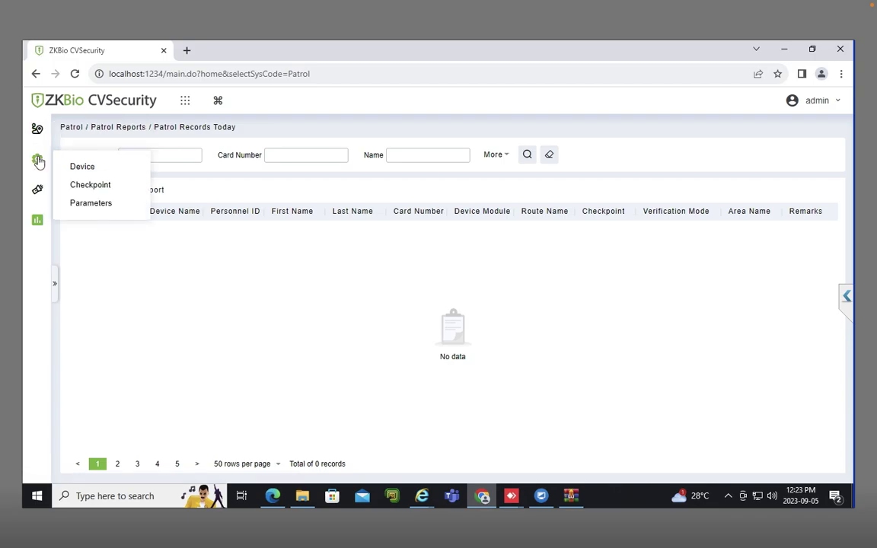
left_click(85, 168)
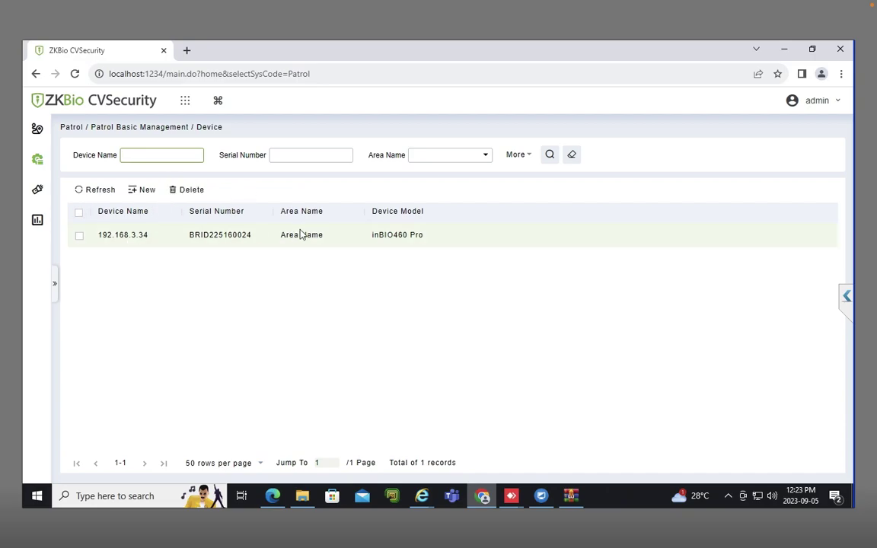
Review the patrol checkpoints and inspect the patrol tag options of TruckPoint1, closing it without saving.
mouse_move(34, 187)
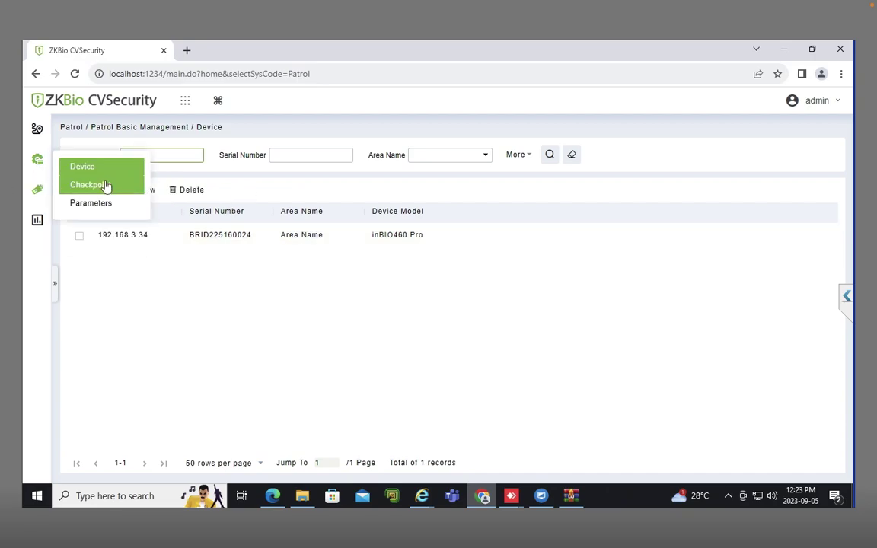
left_click(129, 185)
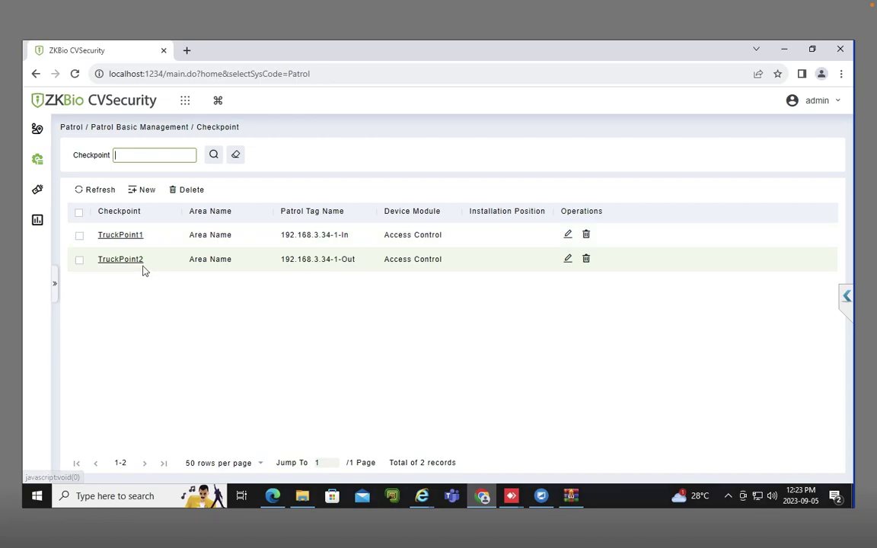
left_click(567, 235)
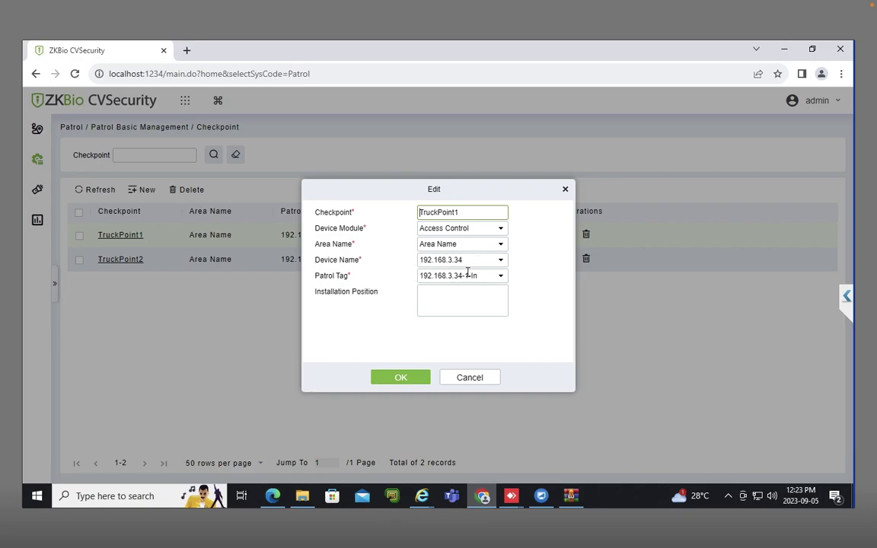
left_click(495, 279)
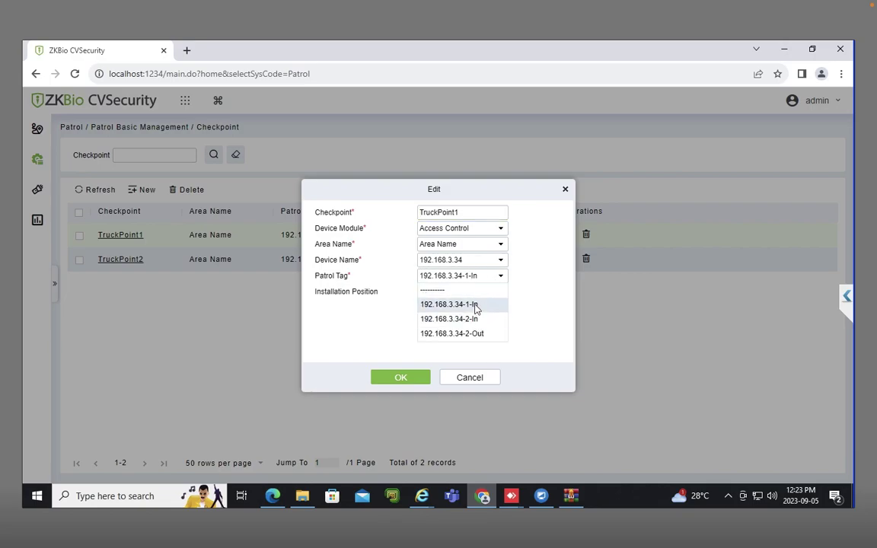
left_click(464, 305)
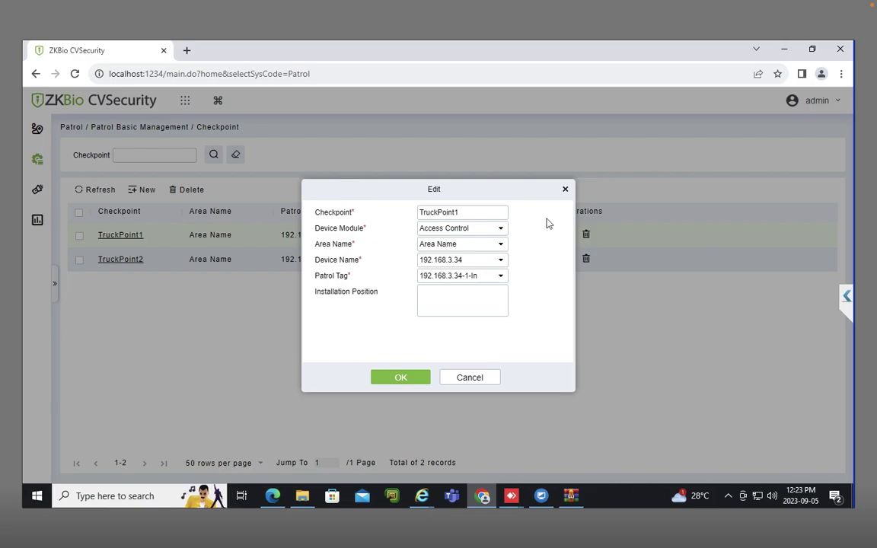
left_click(565, 190)
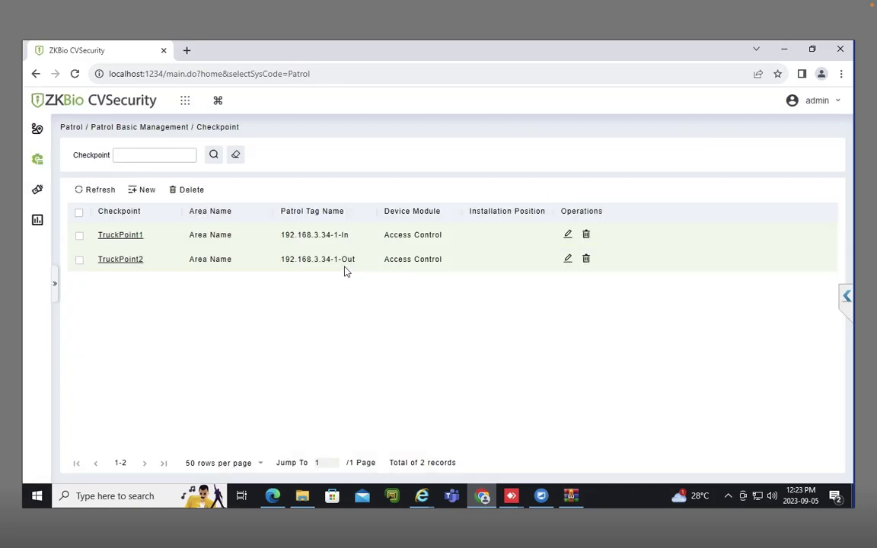
Review the time range and weekly cycle of the patrol plan TRUCKPLAN1 without changing it.
mouse_move(41, 196)
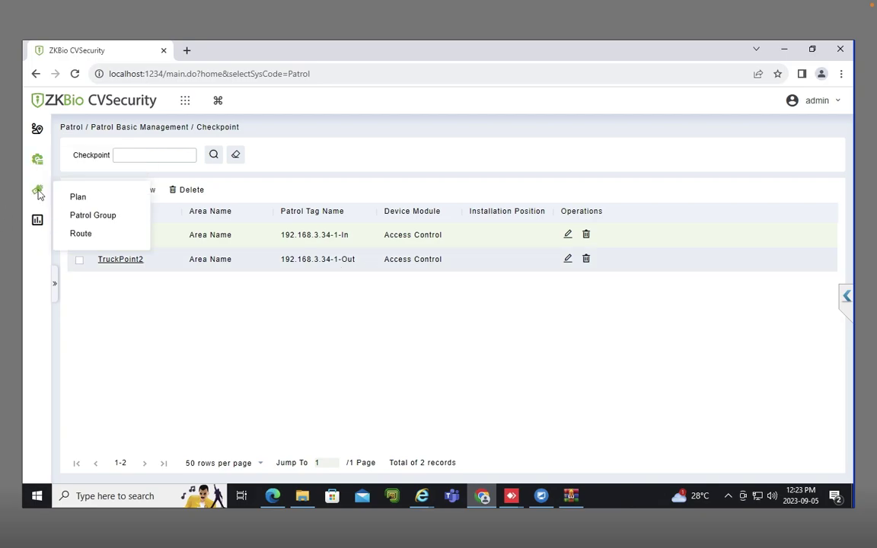
left_click(76, 198)
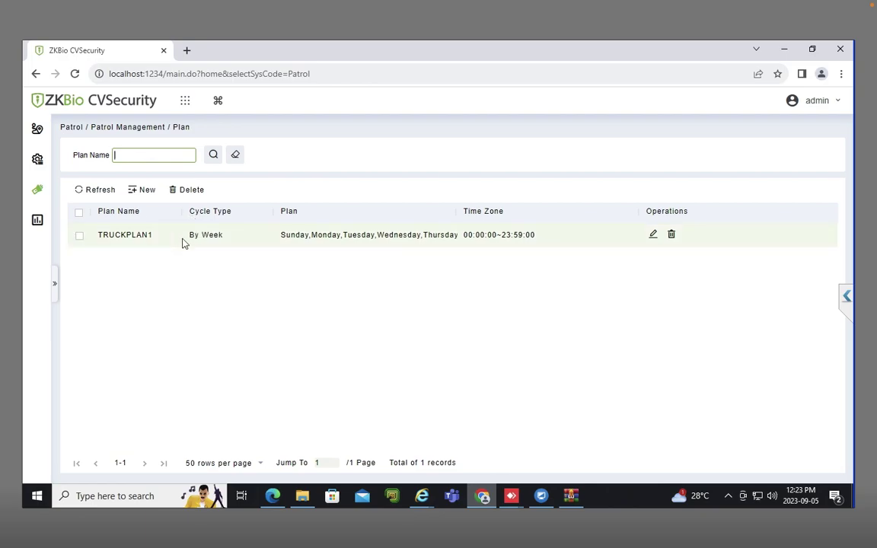
left_click(653, 235)
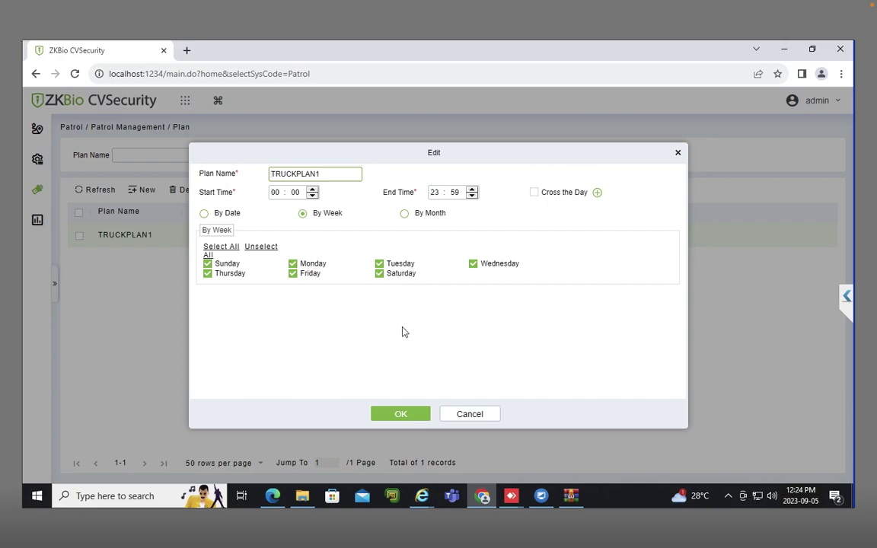
left_click(492, 413)
Review the plan, limited time, deviation and patrol subject of both patrol routes, cancelling each edit.
mouse_move(38, 190)
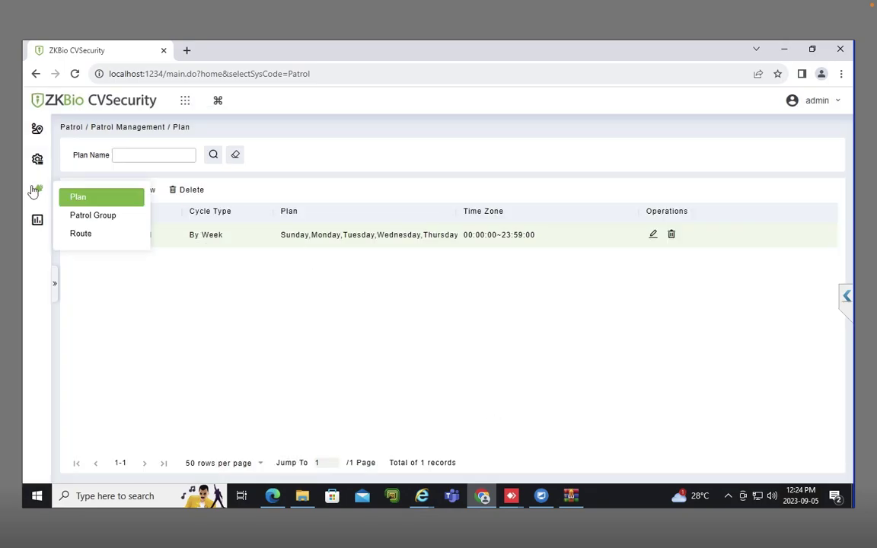
left_click(103, 242)
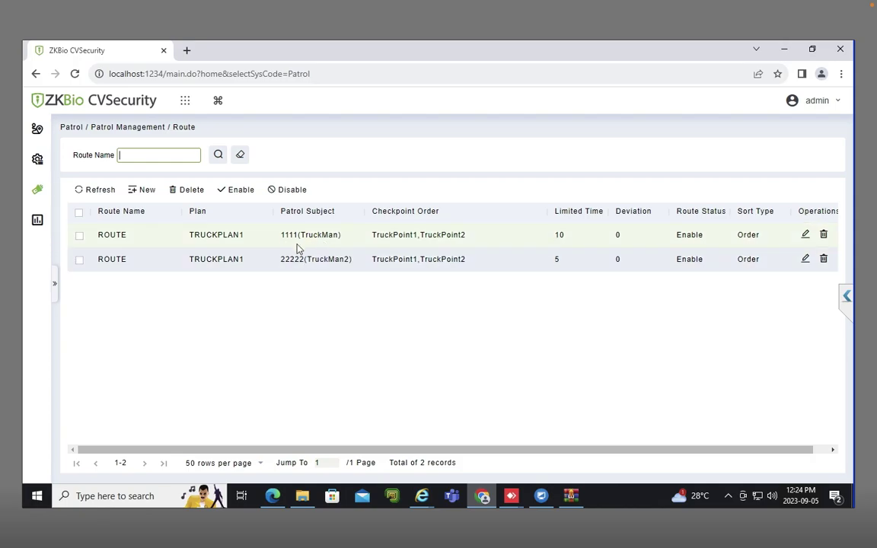
left_click(805, 238)
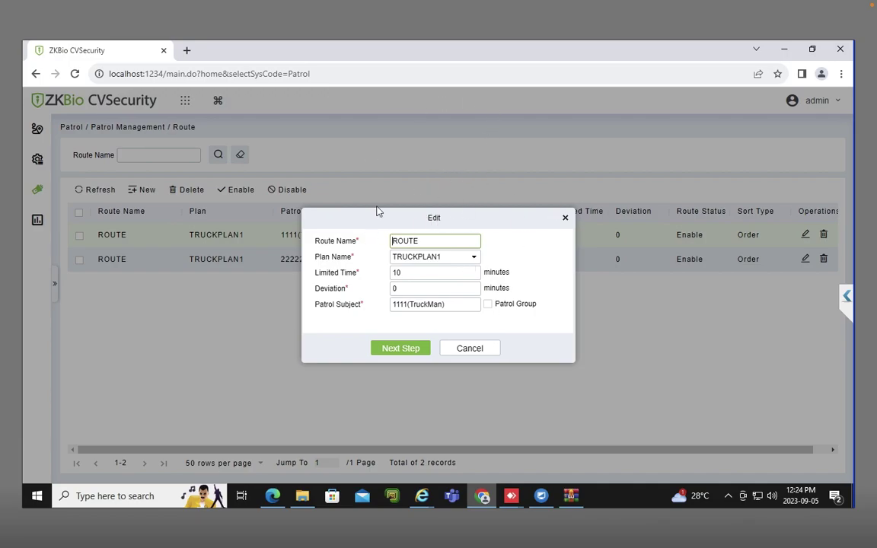
left_click(395, 272)
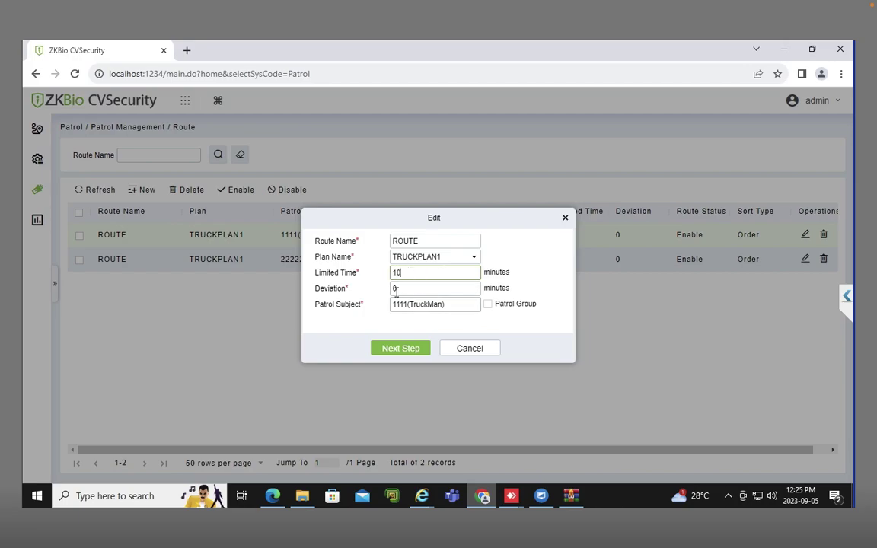
left_click(484, 350)
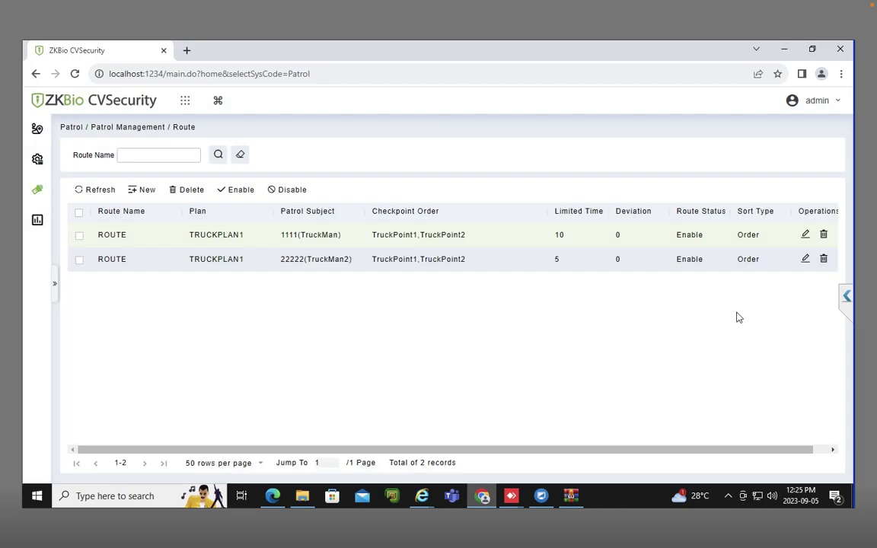
left_click(804, 261)
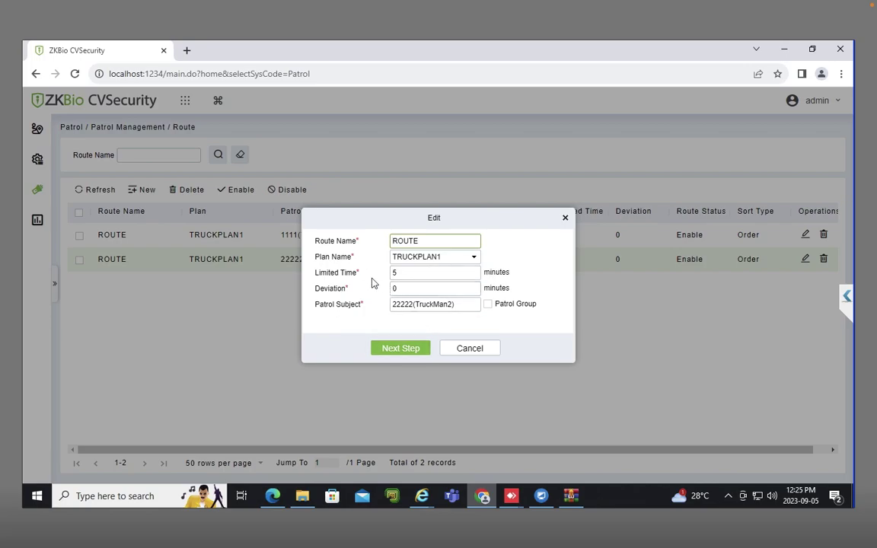
left_click(468, 346)
Open Patrol Monitoring and check the live status of TruckPoint1 and TruckPoint2 on both routes.
mouse_move(29, 200)
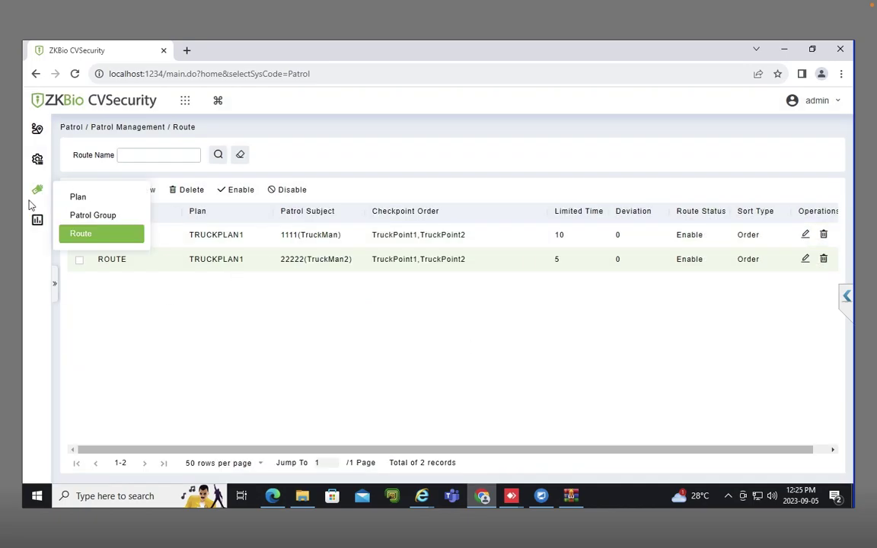
mouse_move(31, 129)
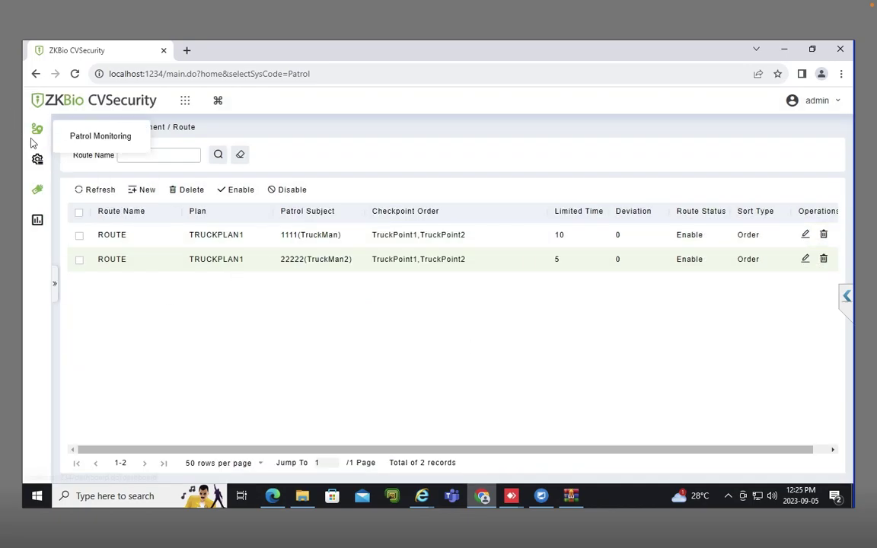
left_click(90, 137)
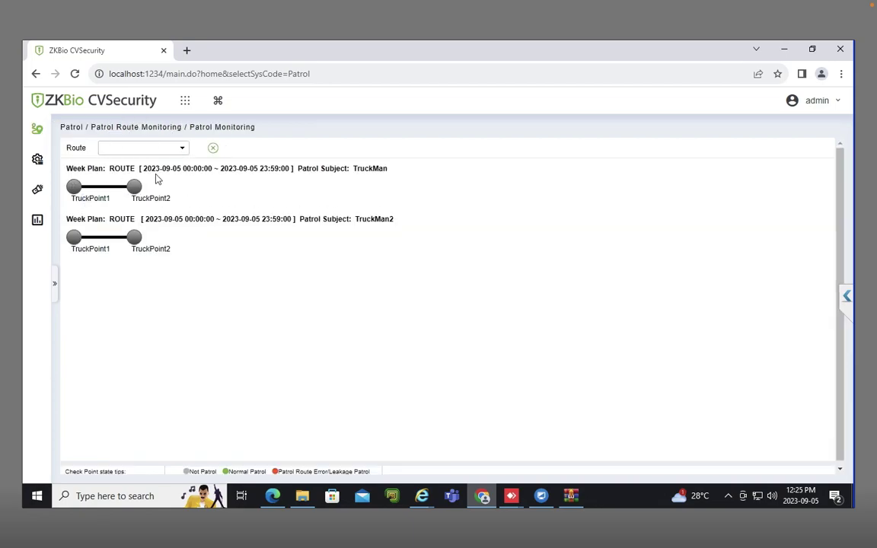
mouse_move(84, 191)
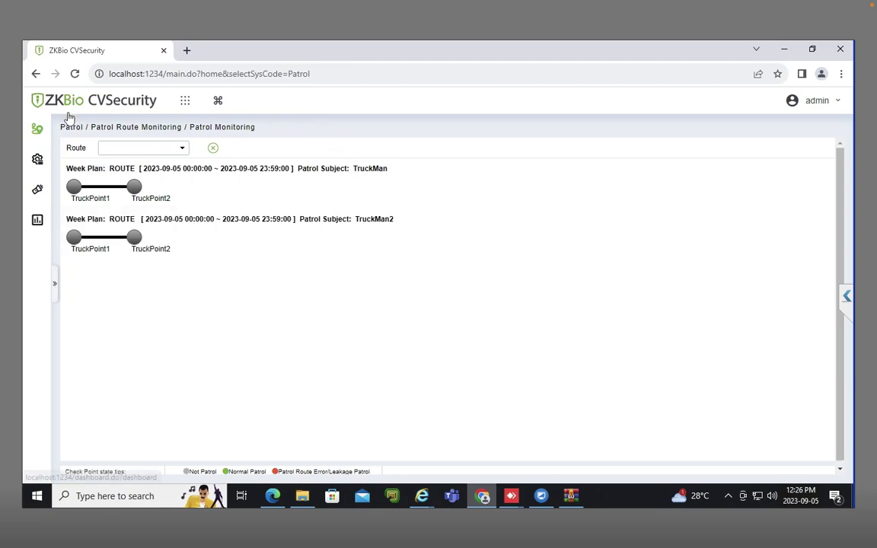
mouse_move(28, 126)
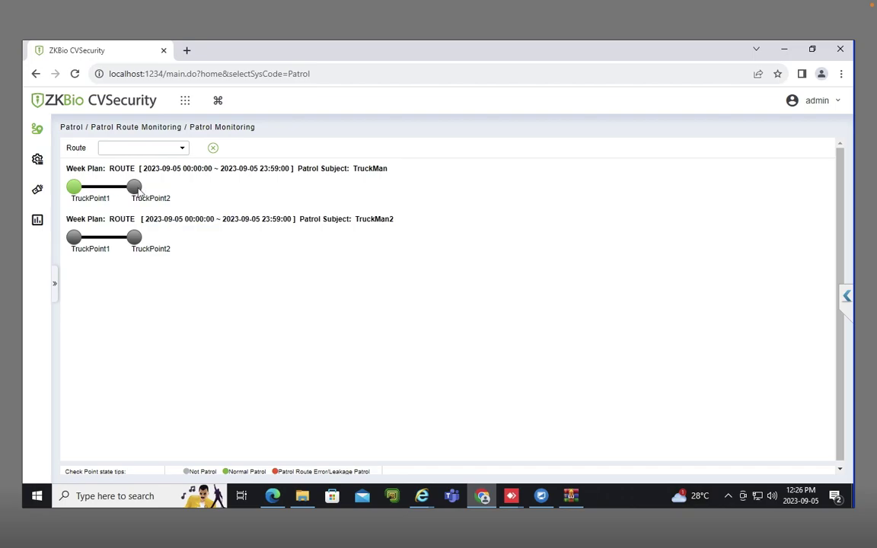
mouse_move(139, 187)
Examine the All Transactions and Patrol Records Today reports for the truck checkpoint events.
mouse_move(37, 220)
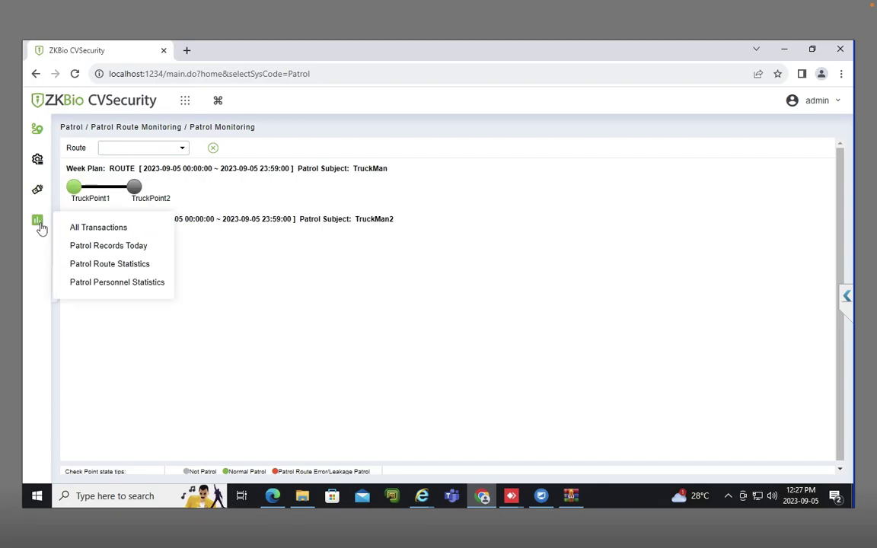
left_click(99, 228)
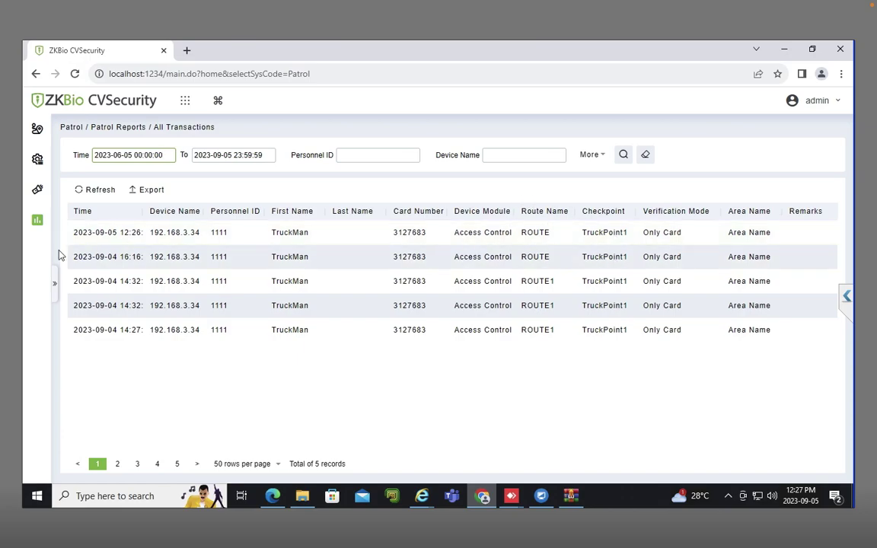
mouse_move(38, 218)
left_click(150, 248)
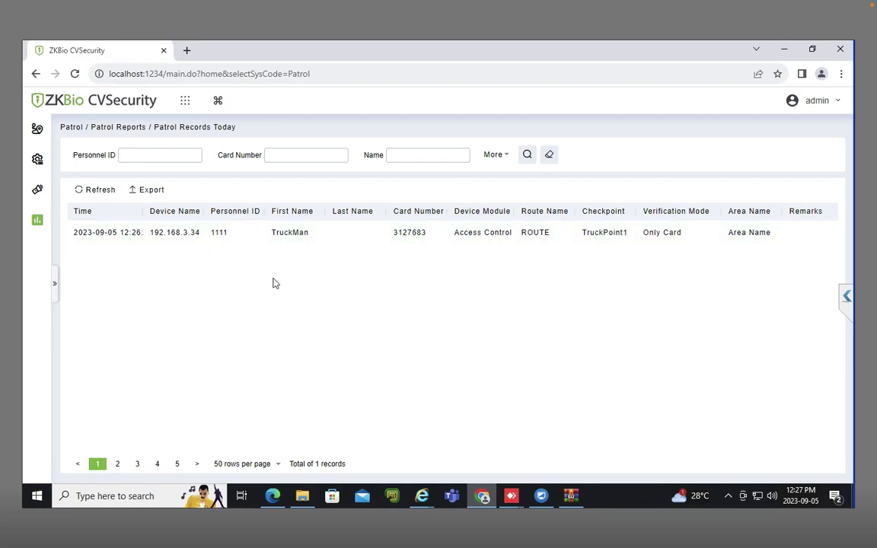
mouse_move(31, 153)
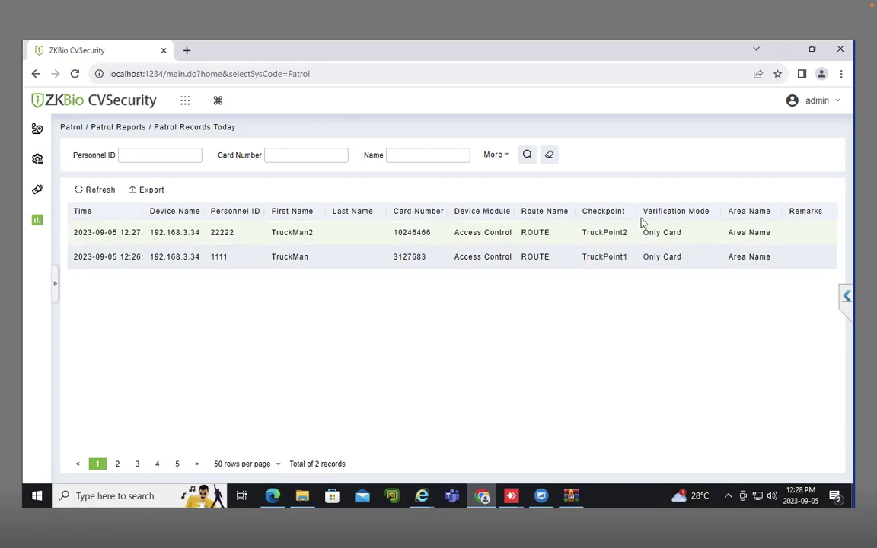
Return to Patrol Monitoring and compare the checkpoint states of TruckPoint1 and TruckPoint2 for both patrol subjects.
mouse_move(24, 129)
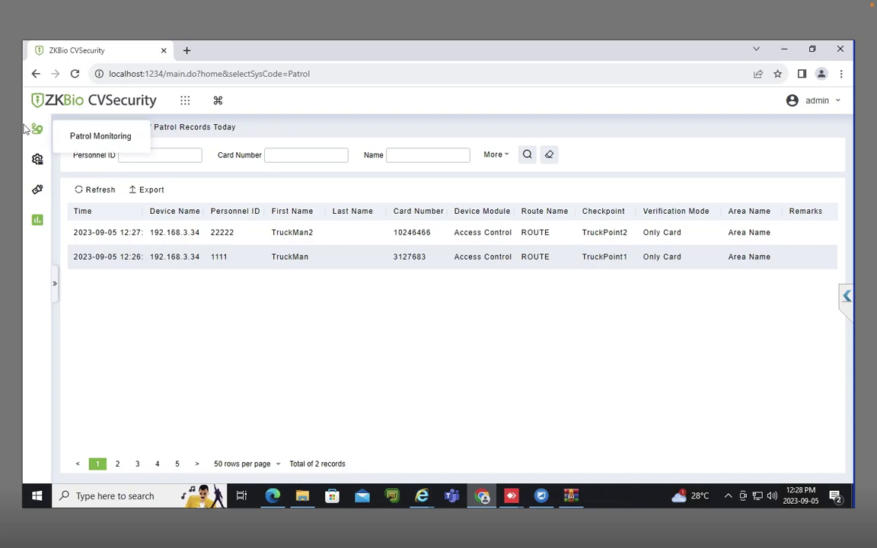
left_click(100, 139)
mouse_move(134, 236)
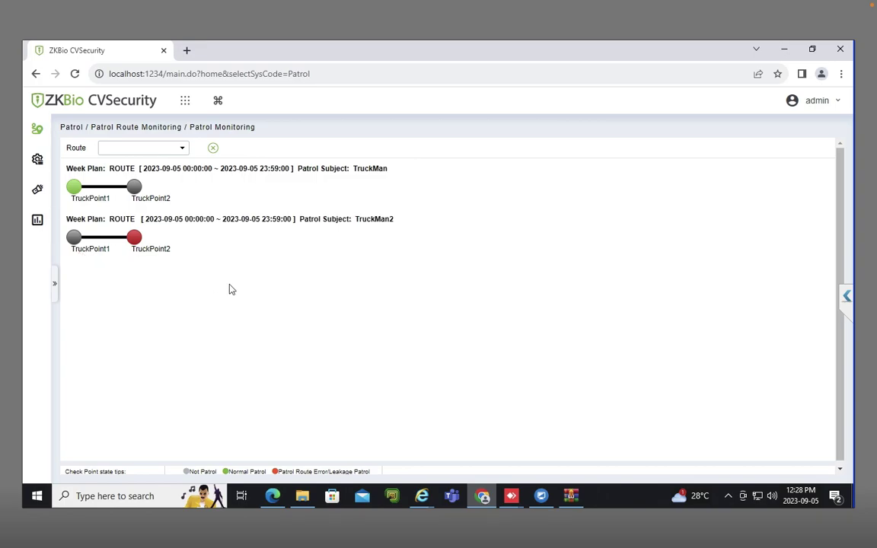
Examine the Patrol Route Statistics and Patrol Personnel Statistics reports for supposed, real, missed and wrong patrol counts.
mouse_move(53, 188)
mouse_move(35, 217)
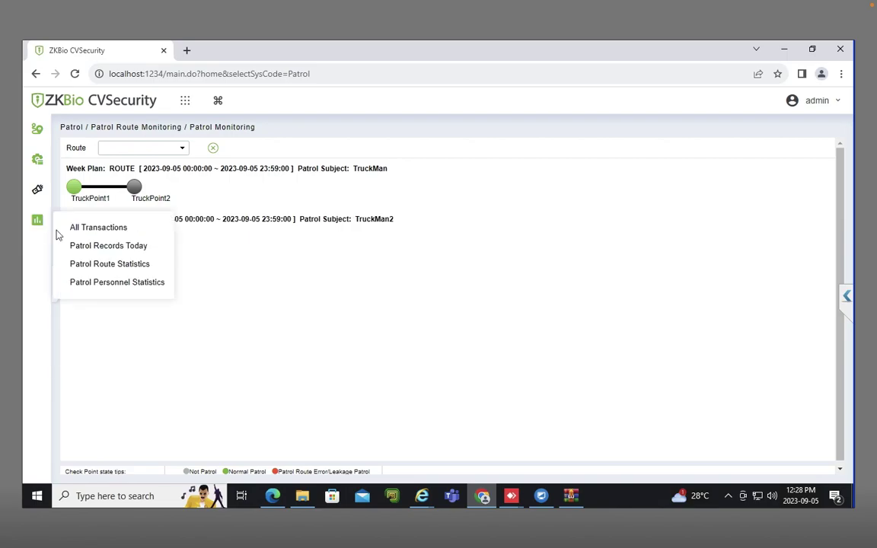
left_click(102, 267)
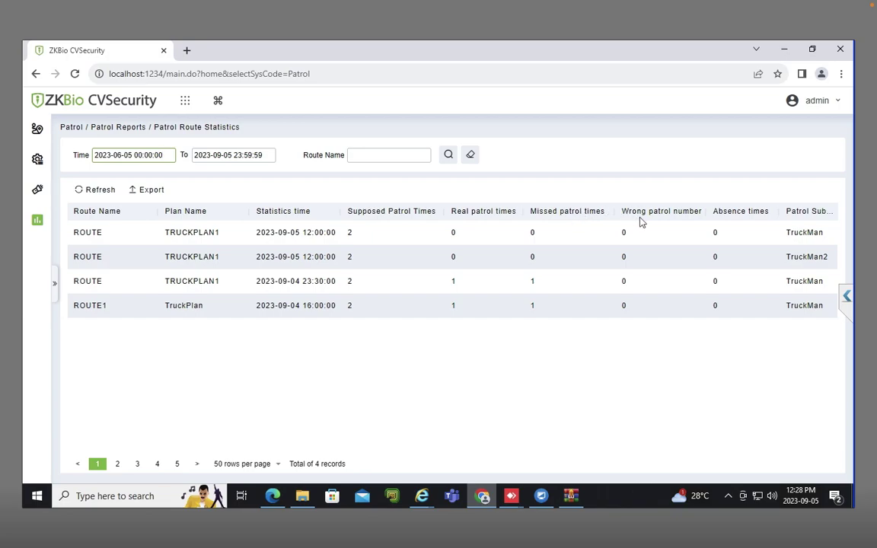
mouse_move(36, 219)
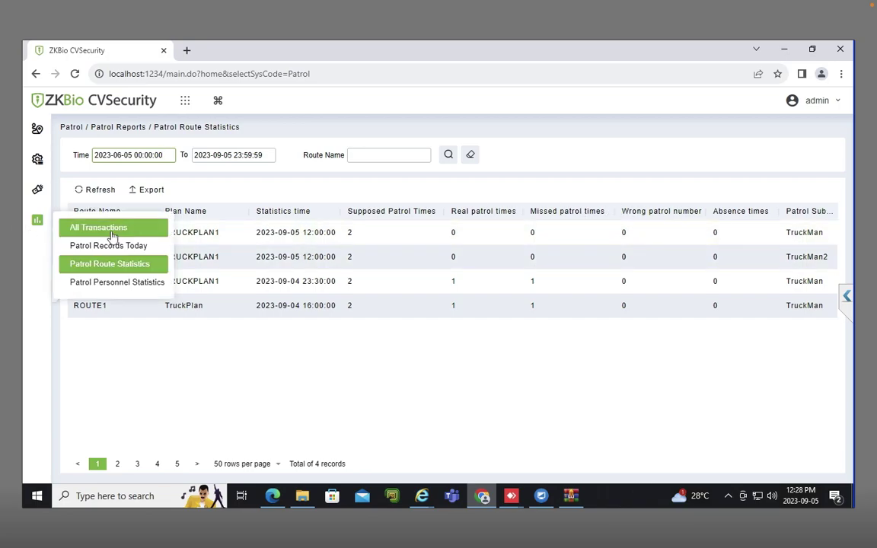
left_click(133, 283)
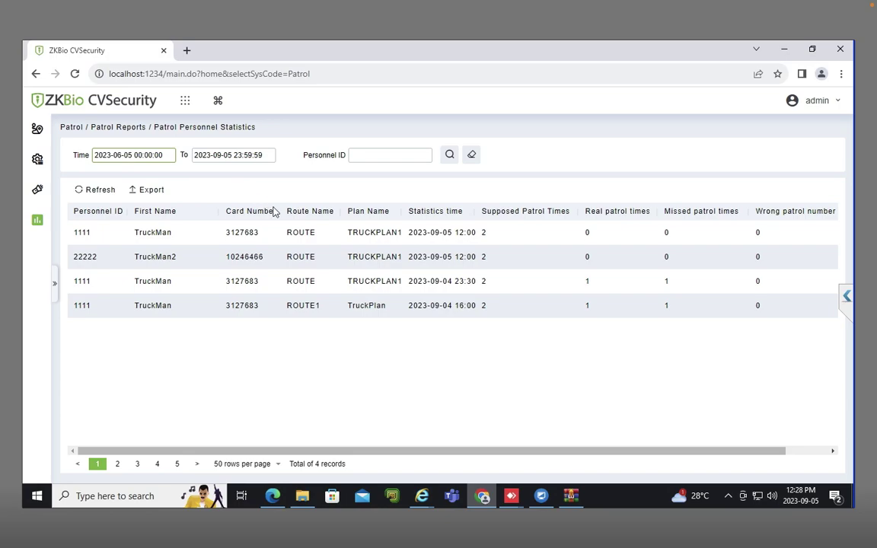
Open the overview of available system modules to leave the patrol reports.
left_click(185, 100)
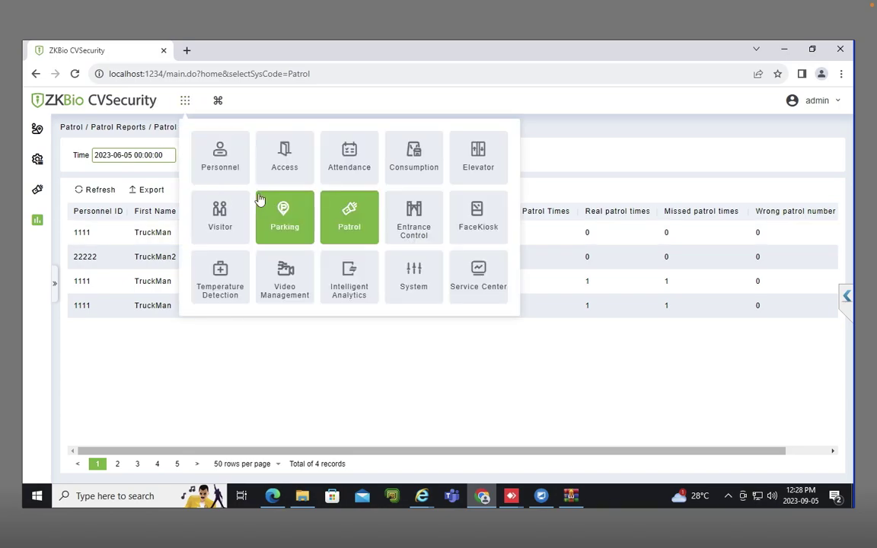